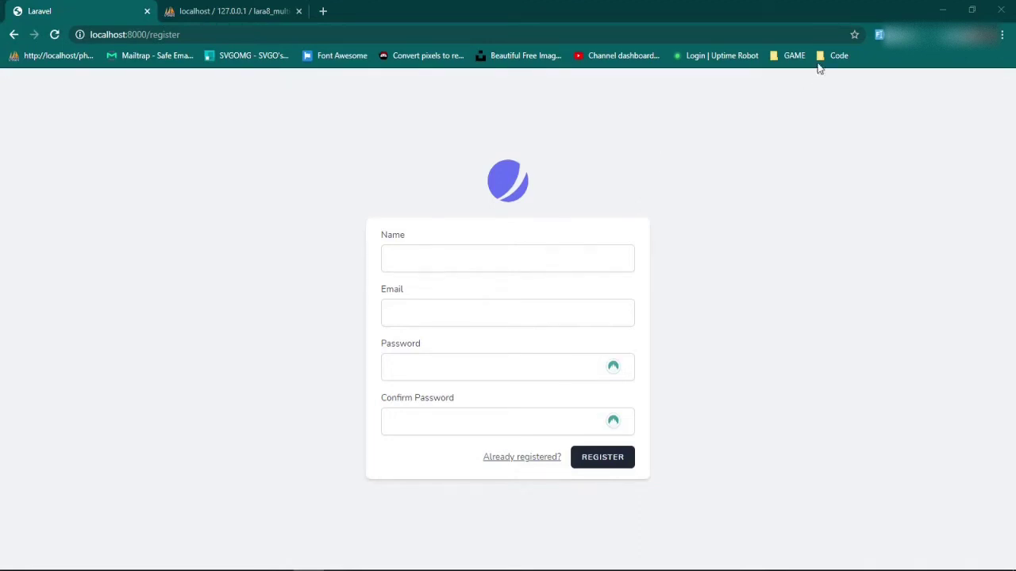
# Register a new account with autofilled sample details, then open the account menu.
pyautogui.click(877, 35)
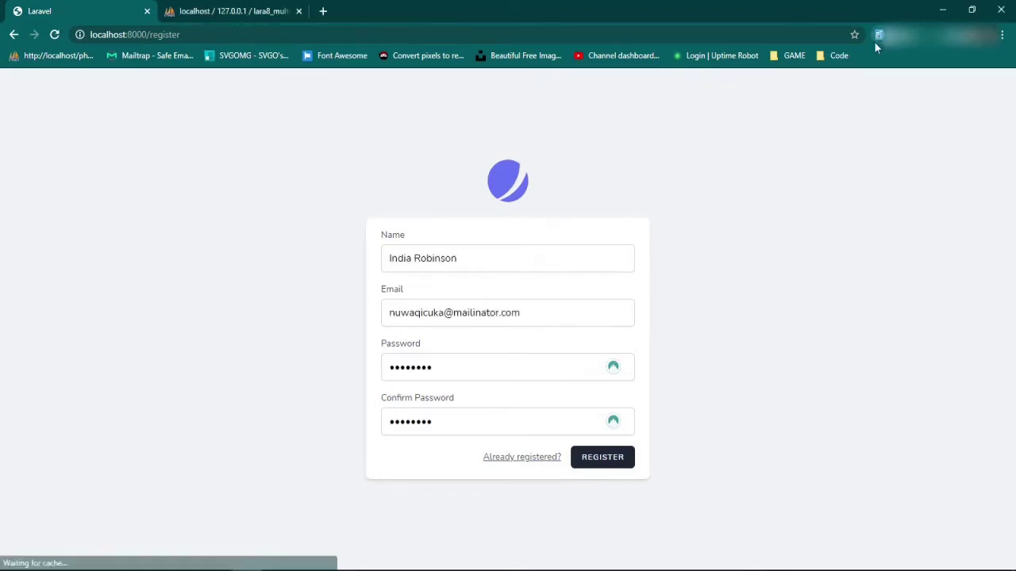
pyautogui.click(599, 460)
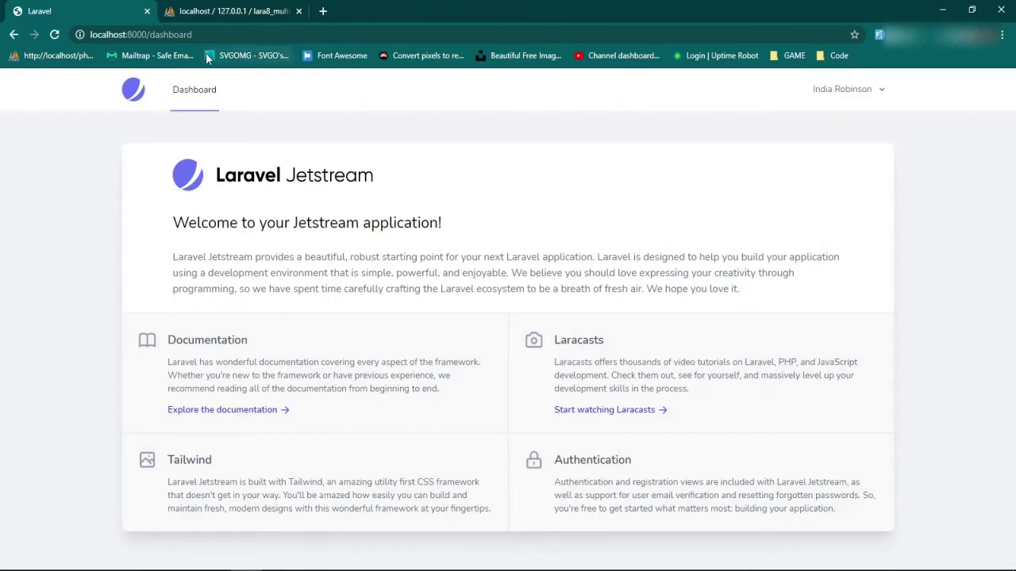
pyautogui.click(873, 97)
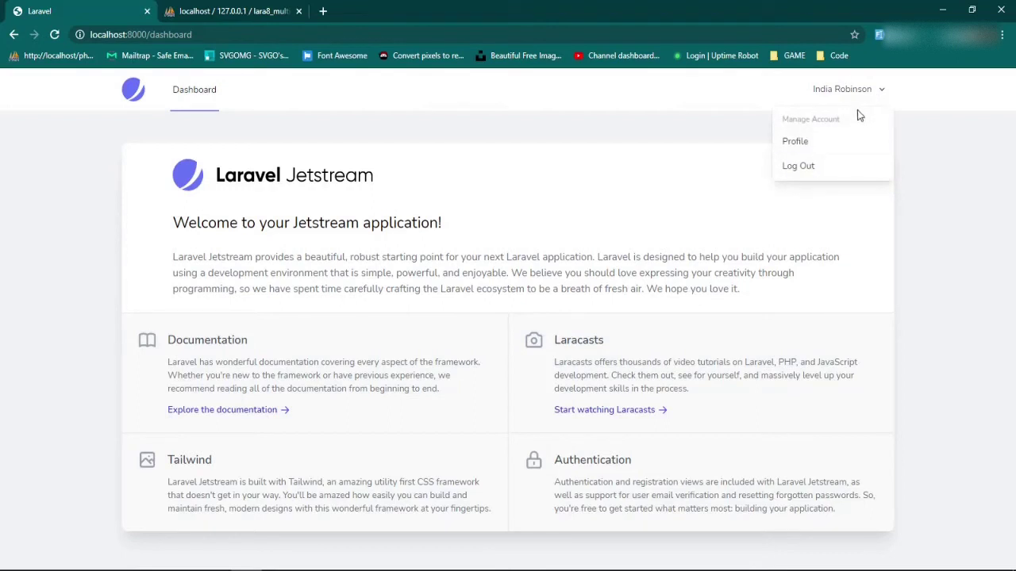
# Sign out of the new account and log in with the admin email and password.
pyautogui.click(806, 169)
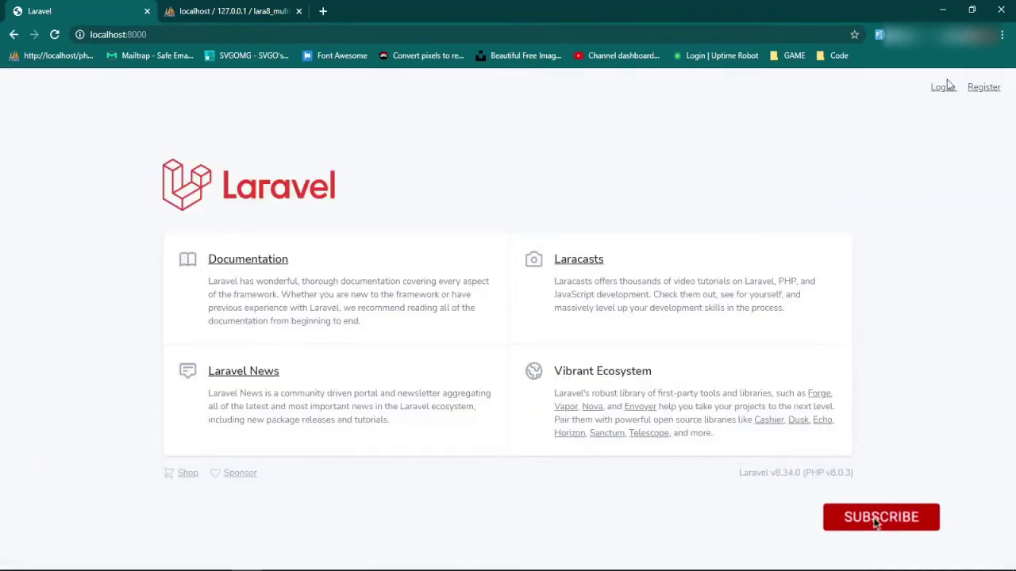
pyautogui.click(944, 93)
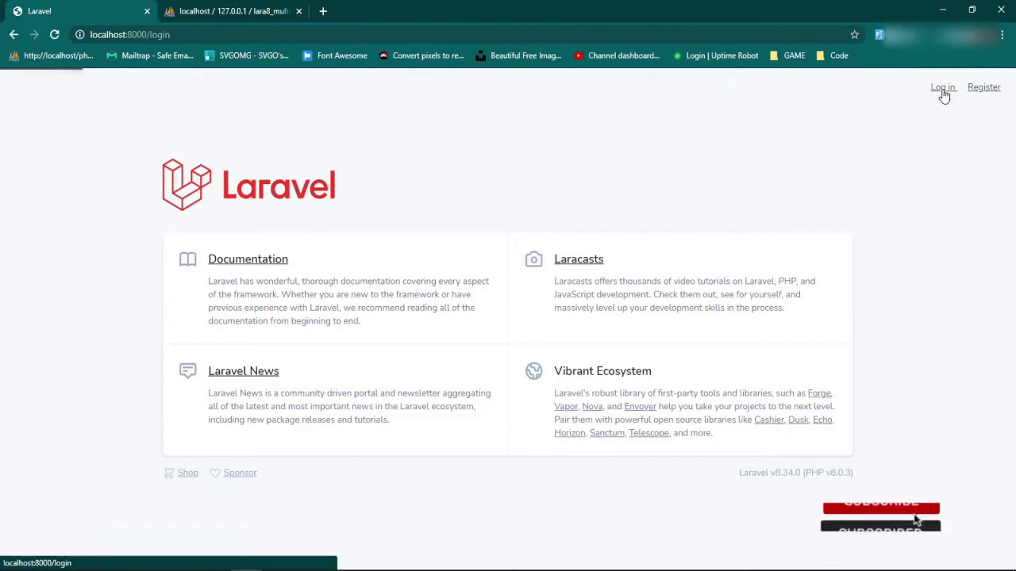
pyautogui.click(459, 306)
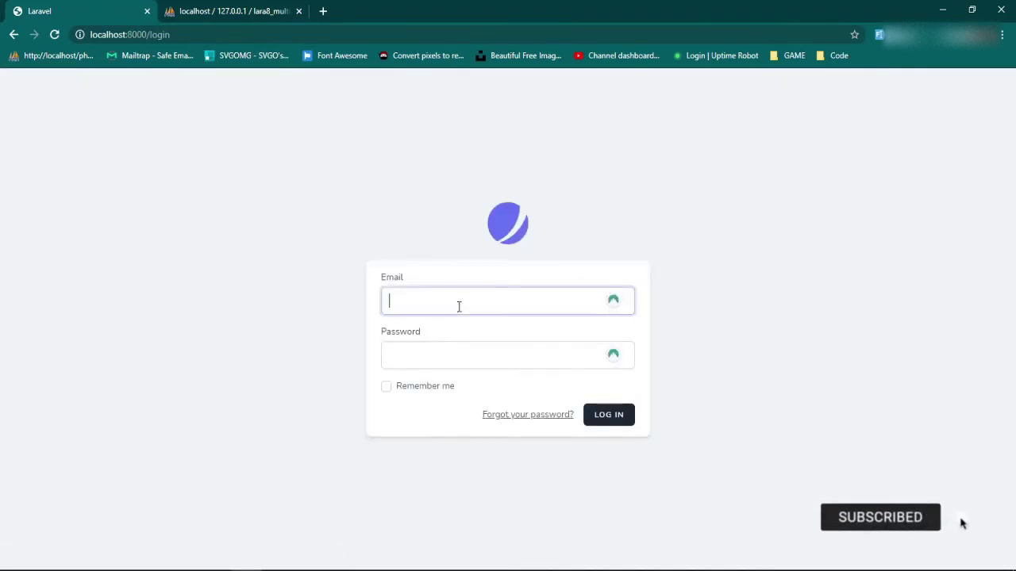
pyautogui.write('admin')
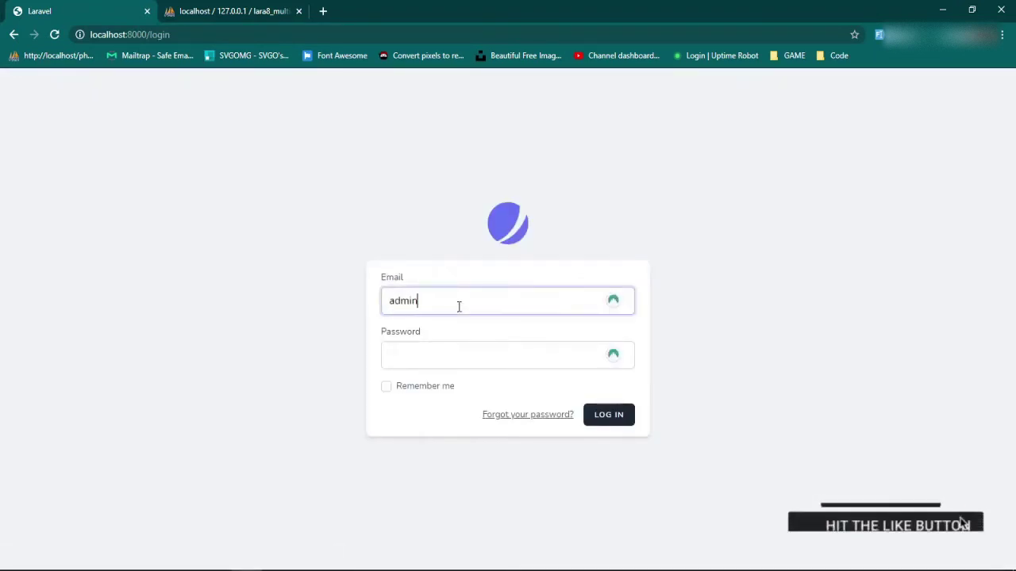
pyautogui.write('@admin.com')
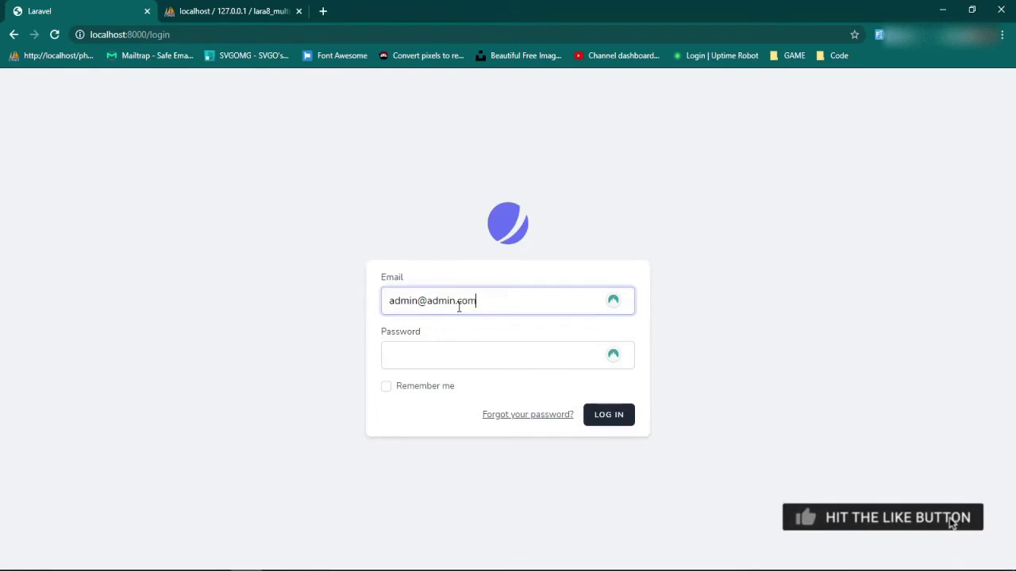
pyautogui.press('Tab')
pyautogui.write('password')
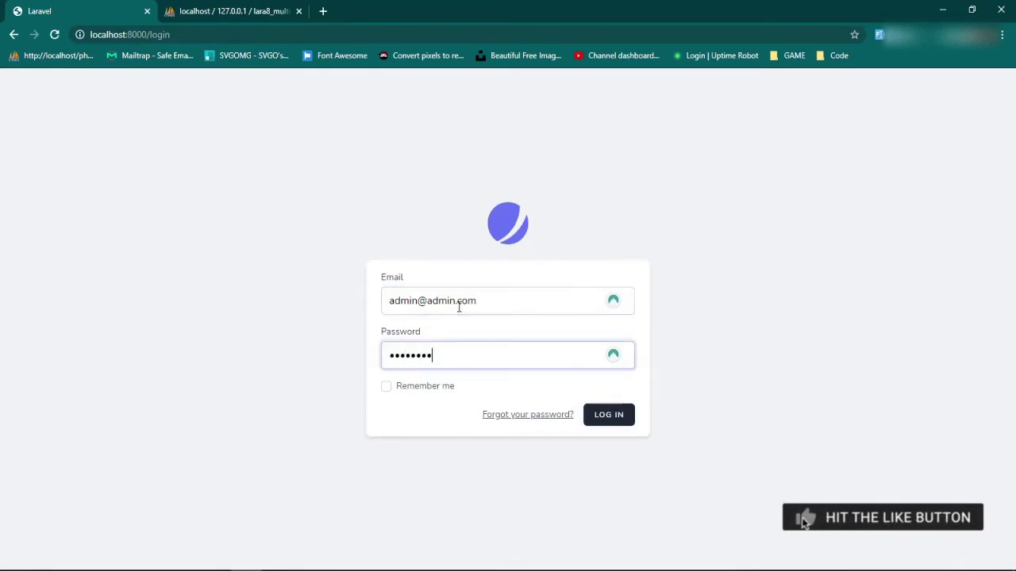
pyautogui.press('Return')
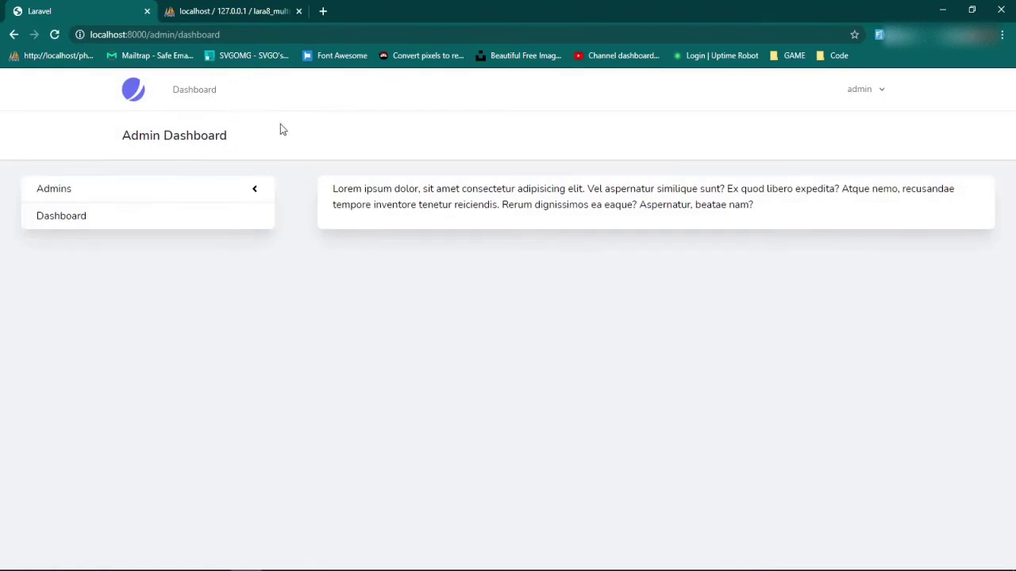
# Show the Admins list of seven admin accounts with their roles and creation dates.
pyautogui.click(260, 193)
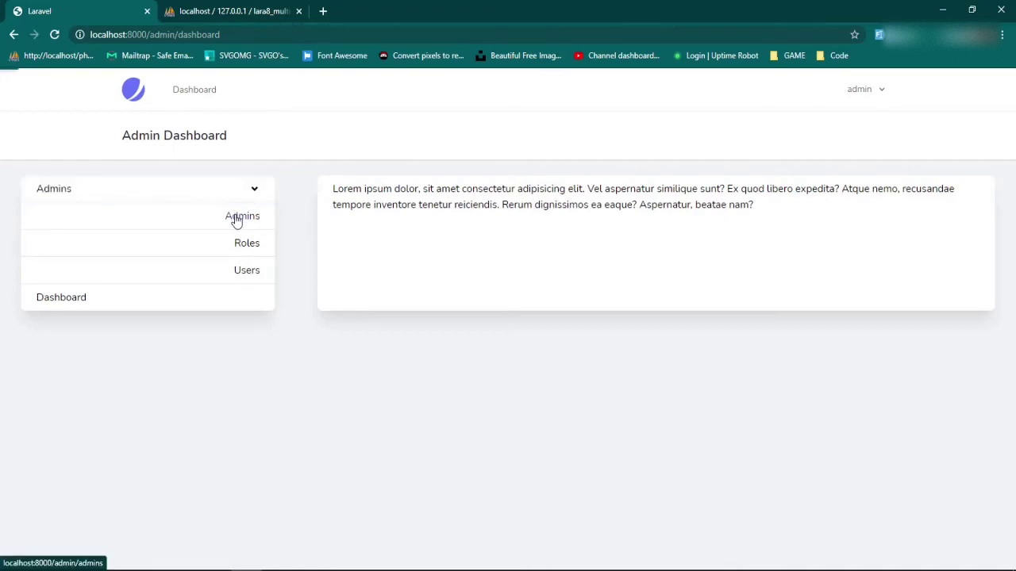
pyautogui.click(238, 218)
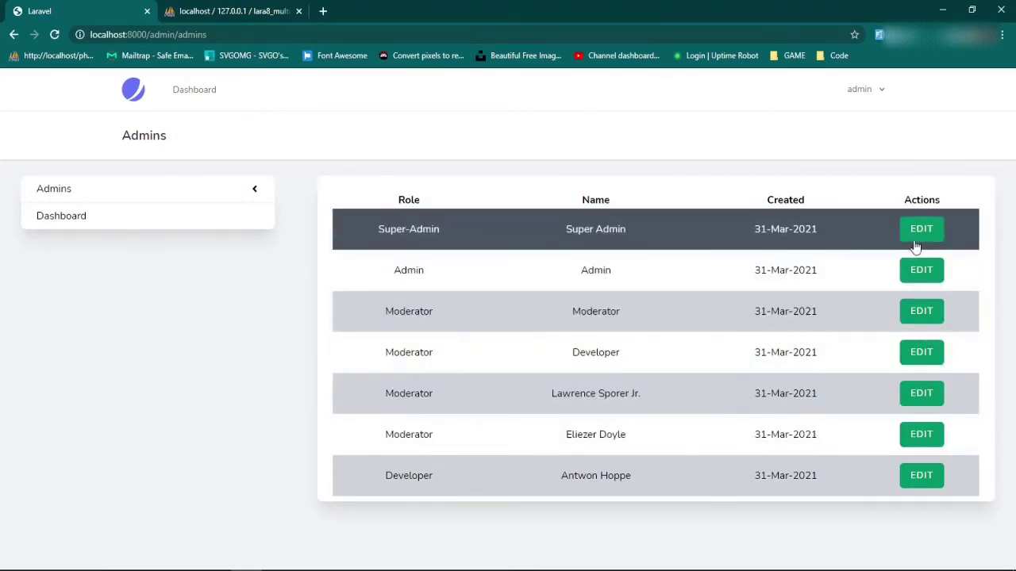
# Change the Super Admin account's role to Moderator and save the update.
pyautogui.click(918, 236)
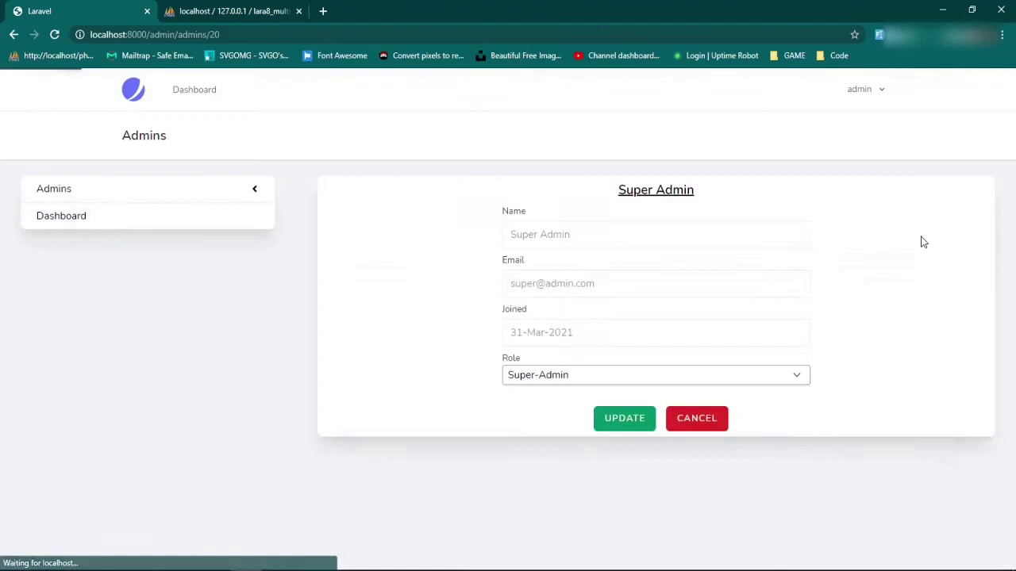
pyautogui.click(582, 379)
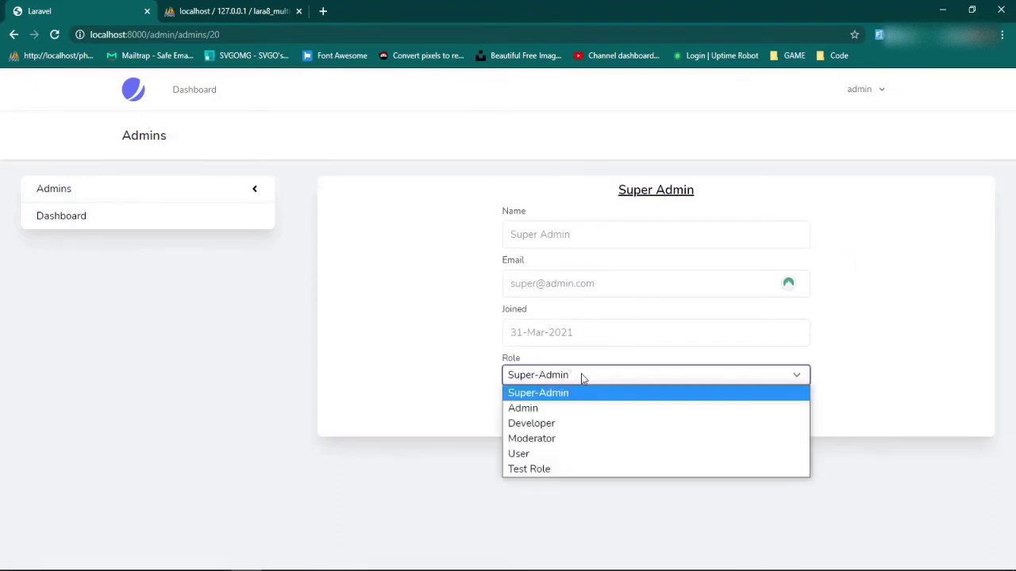
pyautogui.click(559, 438)
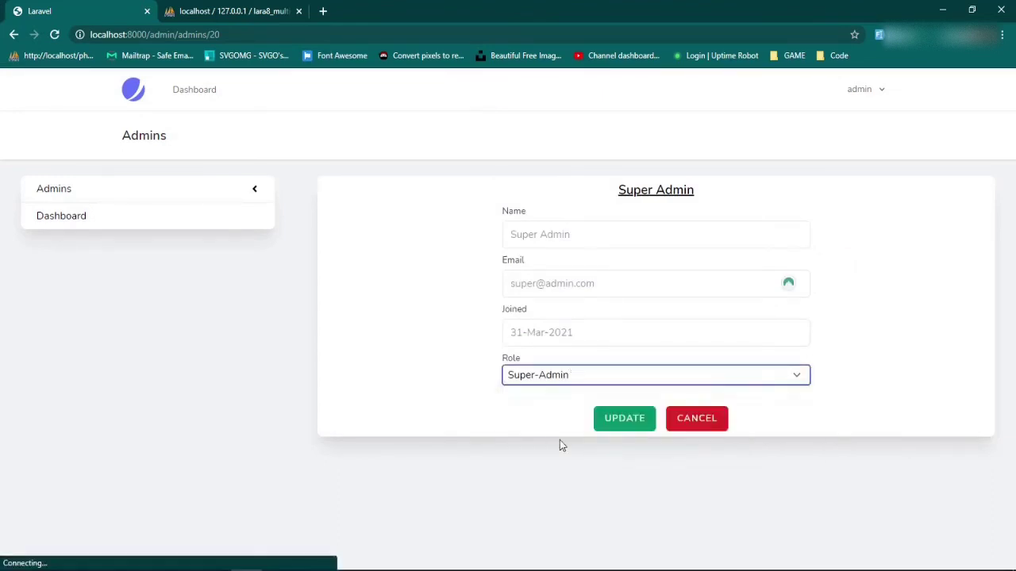
pyautogui.click(627, 421)
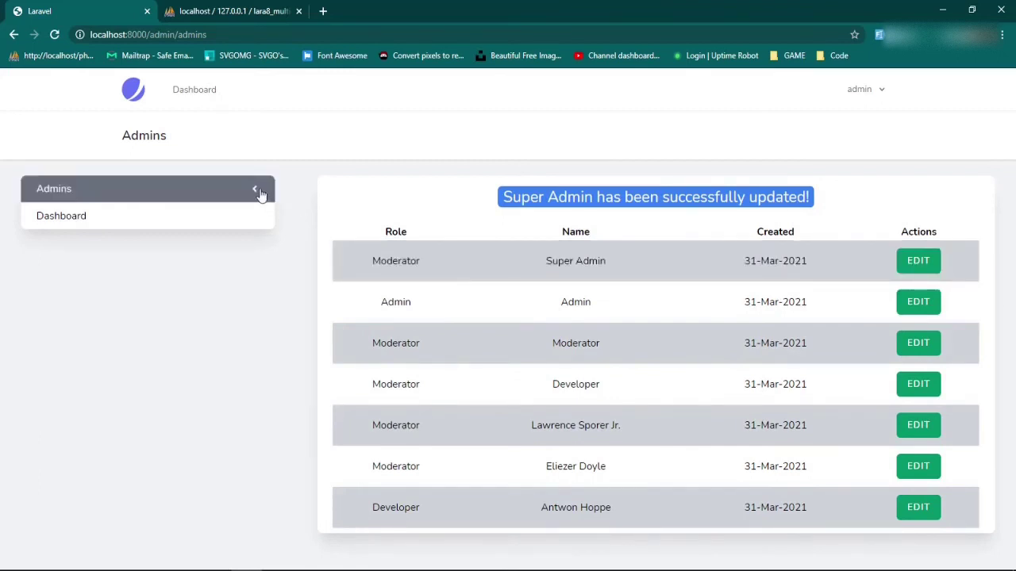
# Create a role named 'new role name' from the Roles list.
pyautogui.click(261, 195)
pyautogui.click(239, 247)
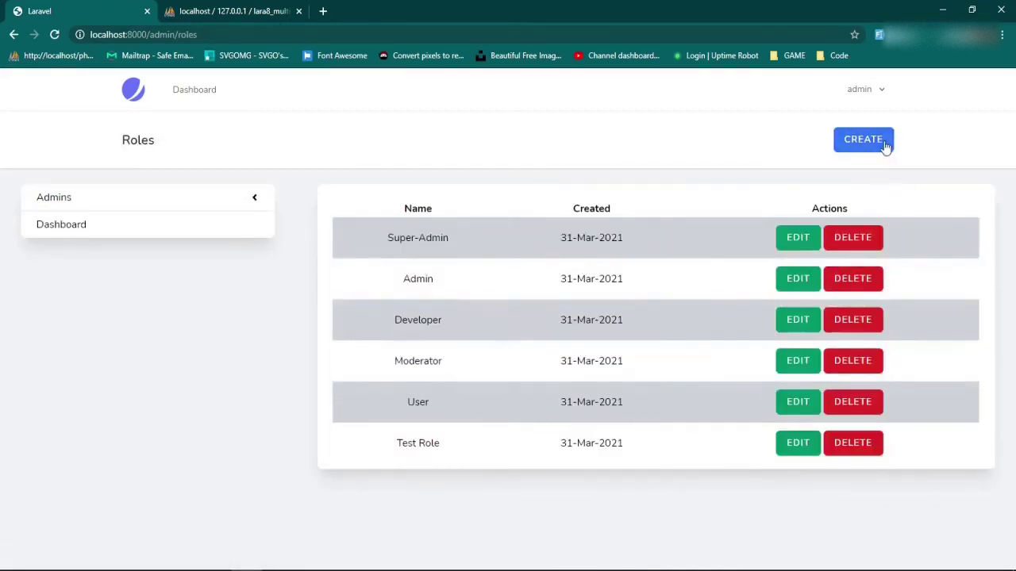
pyautogui.click(855, 150)
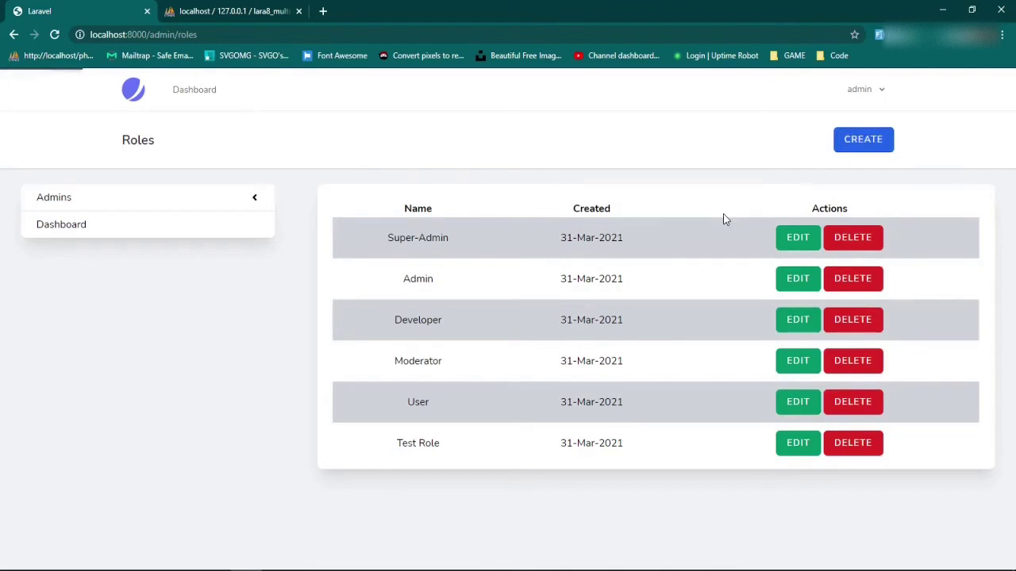
pyautogui.click(654, 235)
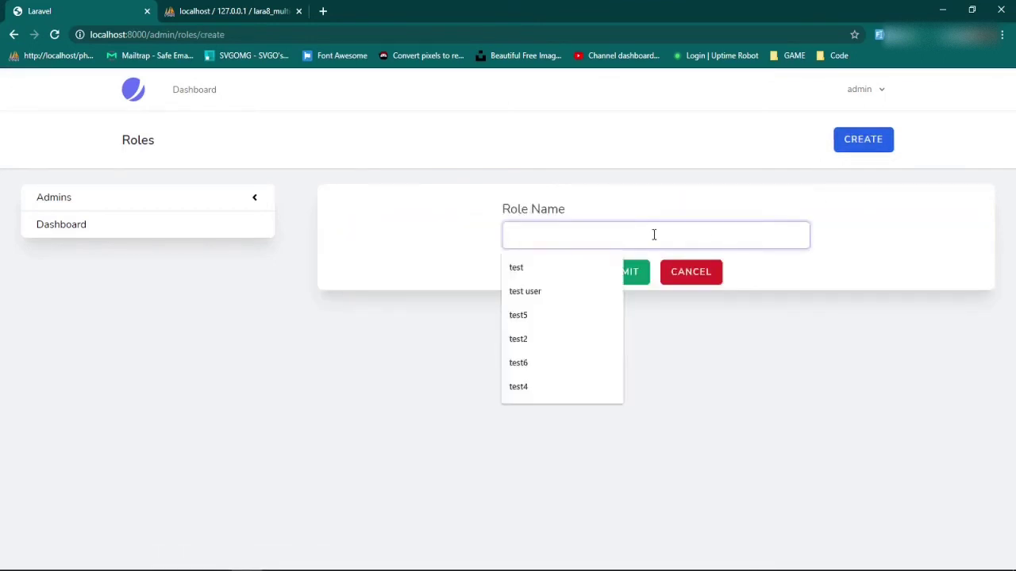
pyautogui.write('new role name')
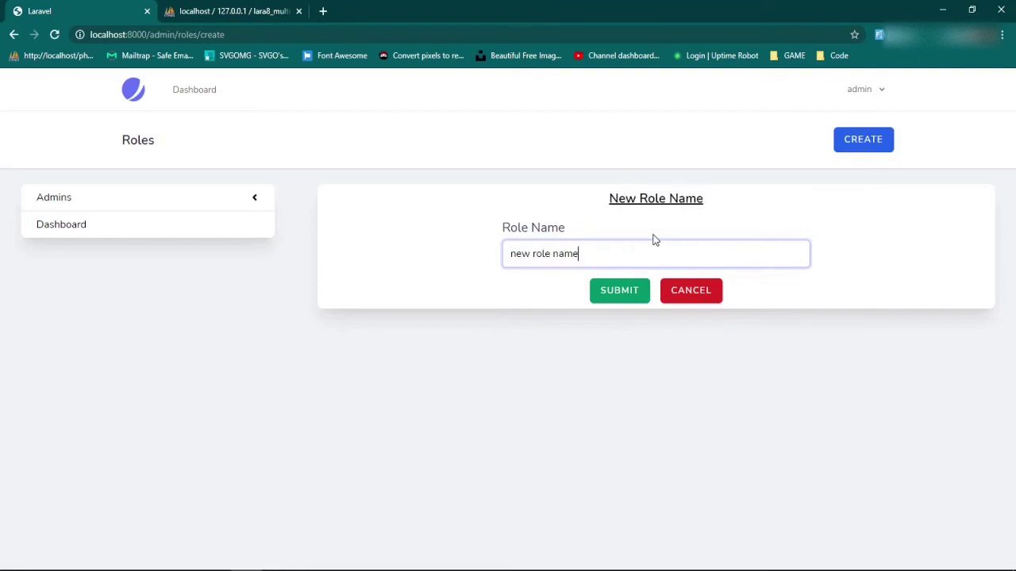
pyautogui.moveTo(719, 206); pyautogui.dragTo(555, 207)
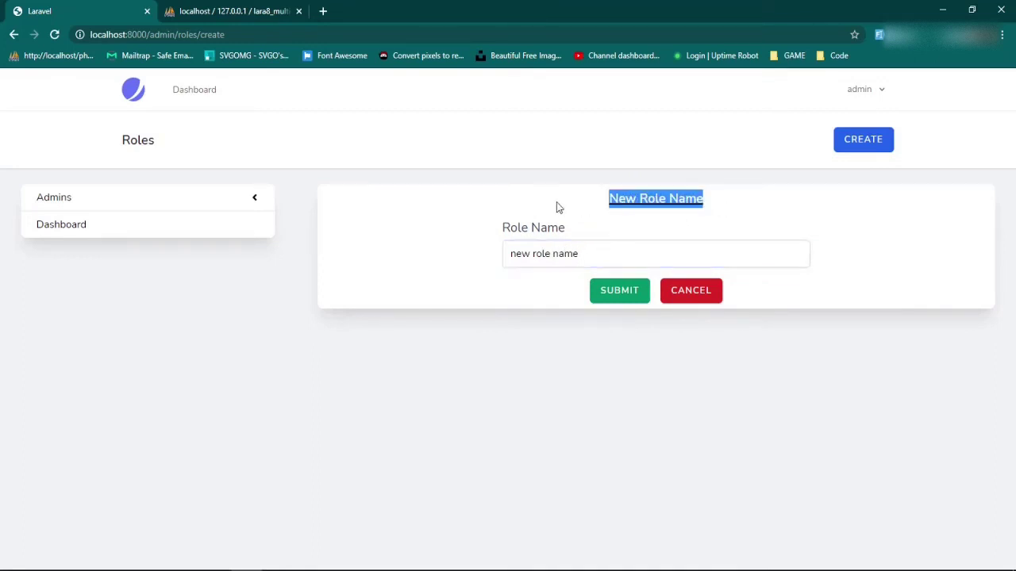
pyautogui.click(619, 299)
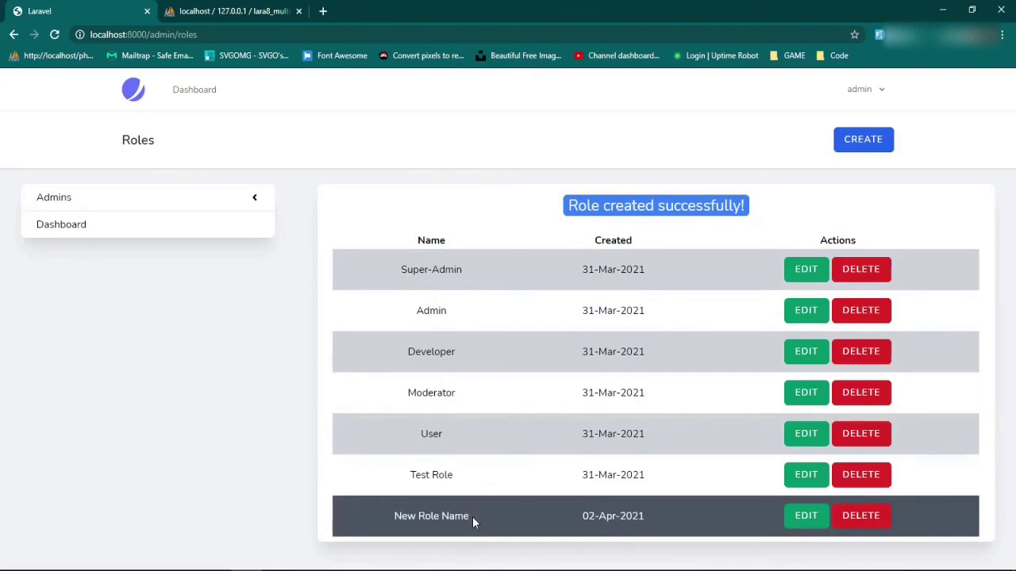
# Edit a user from the Users list and set their role to Developer.
pyautogui.click(97, 200)
pyautogui.click(250, 287)
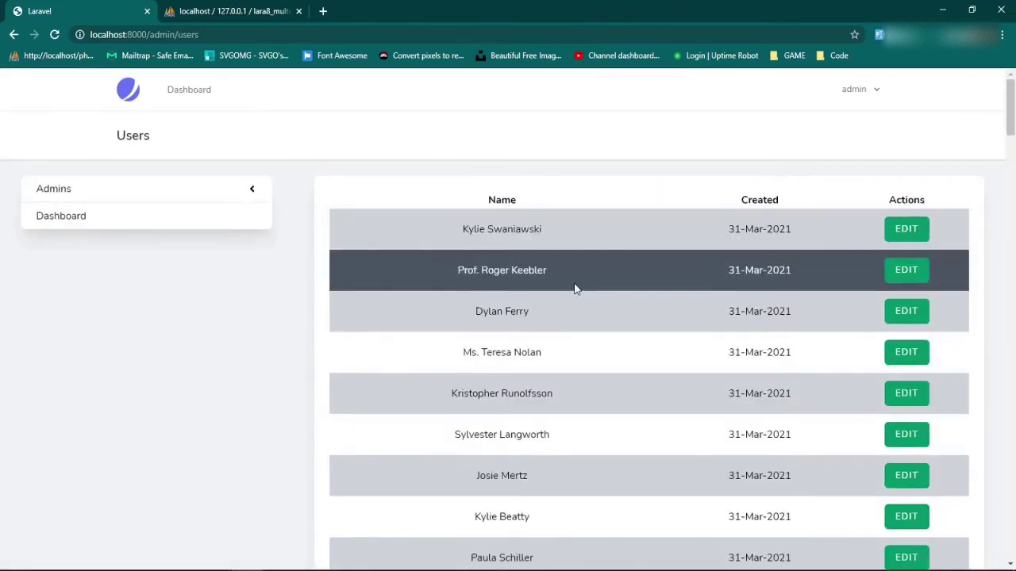
pyautogui.scroll(-3, 574, 281)
pyautogui.click(908, 238)
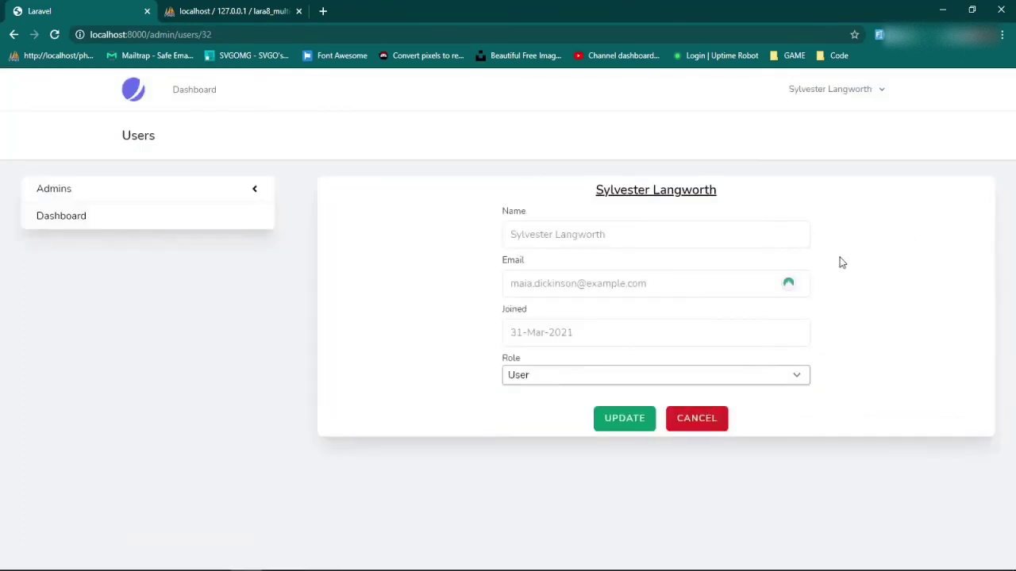
pyautogui.click(755, 387)
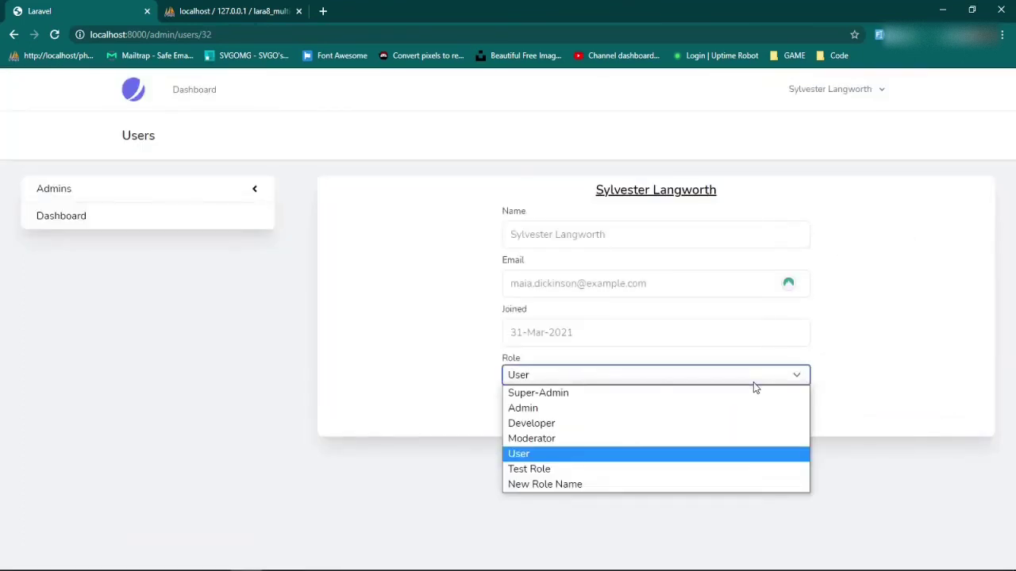
pyautogui.click(575, 426)
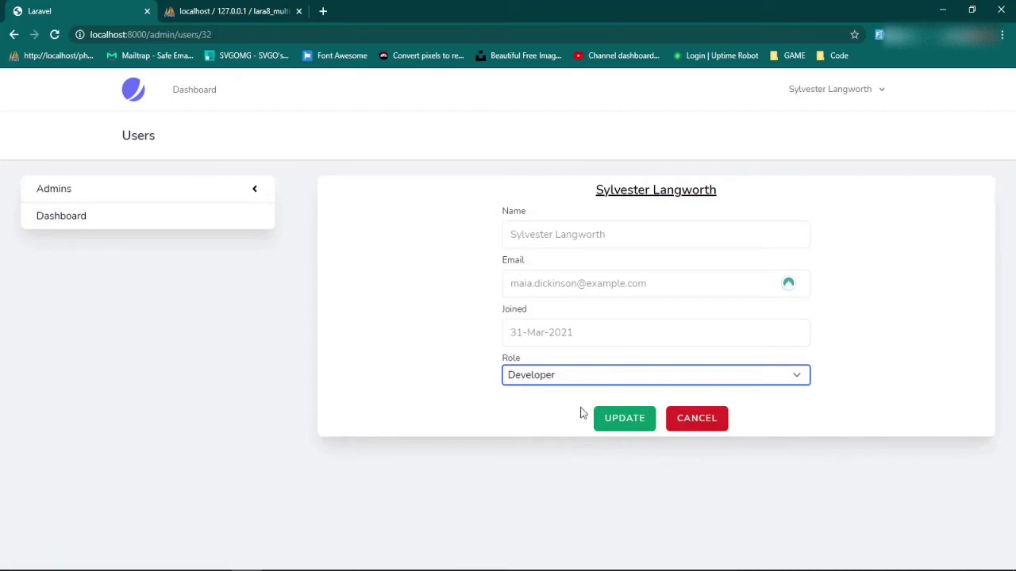
pyautogui.click(649, 429)
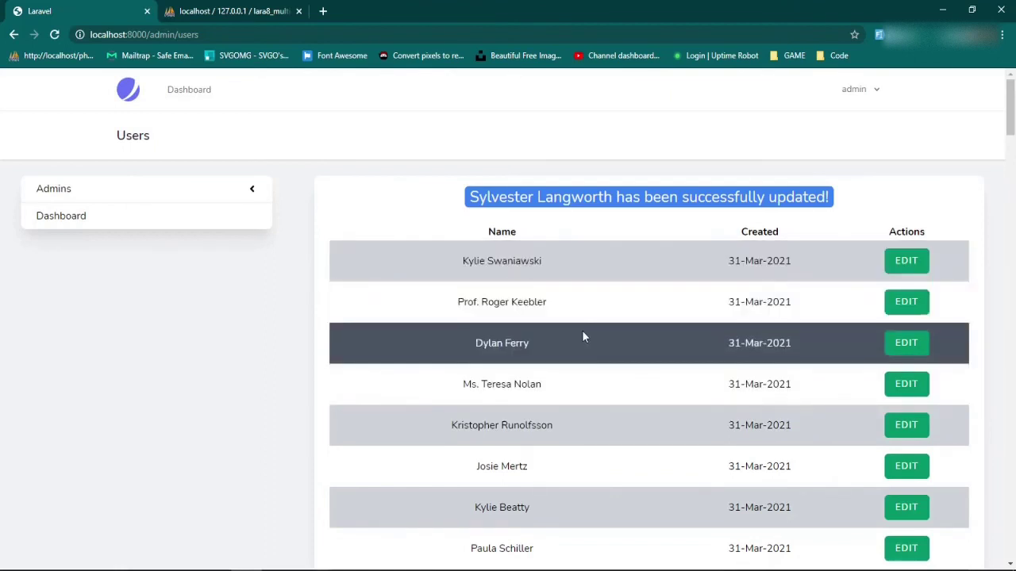
# Check the Admins list, now eight accounts including the Developer user, then return to Dashboard.
pyautogui.click(62, 199)
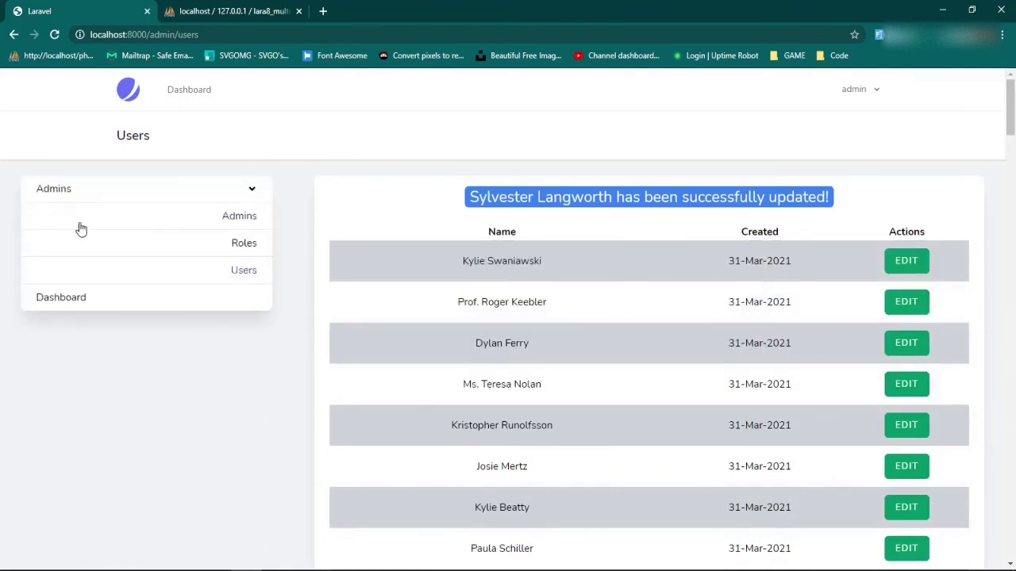
pyautogui.click(235, 220)
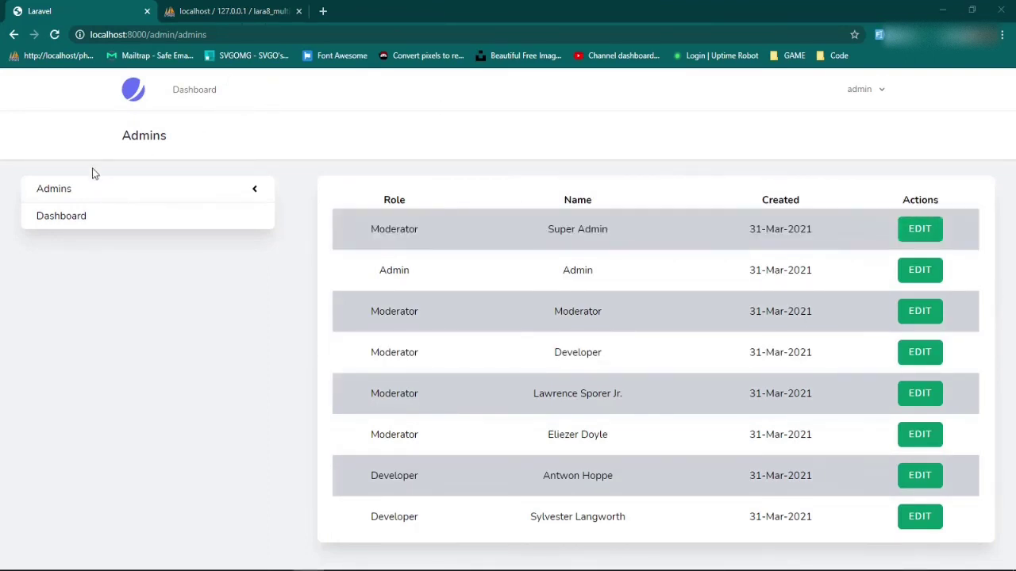
pyautogui.click(72, 220)
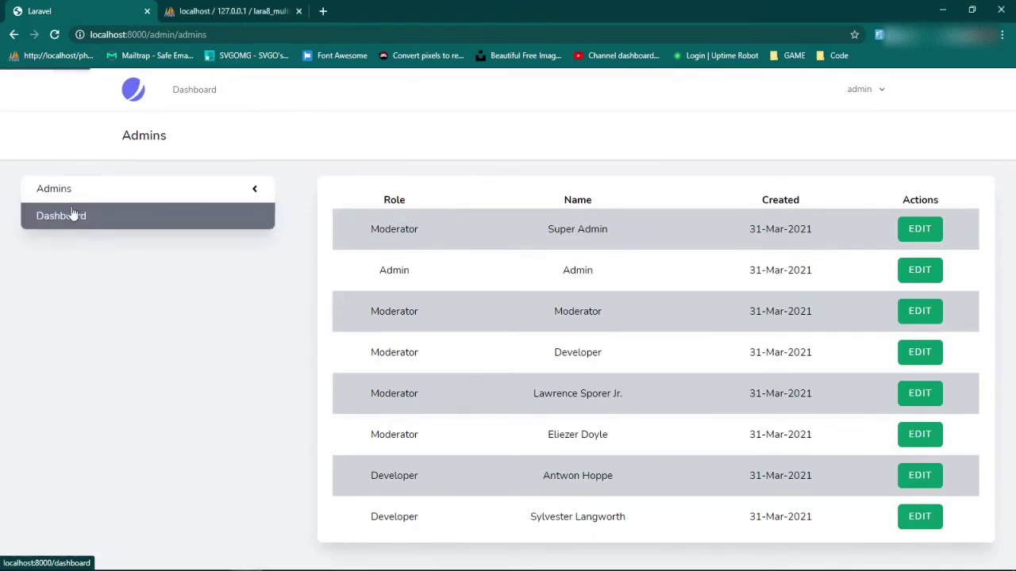